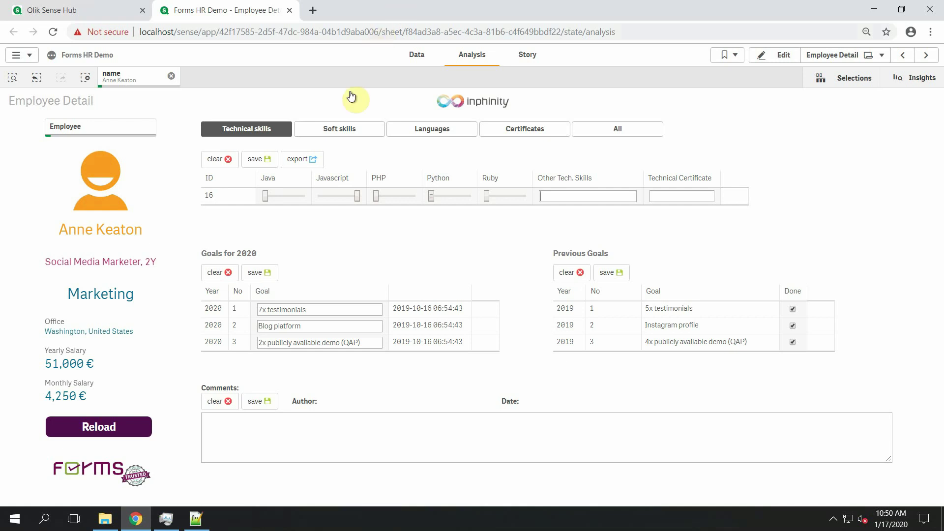
Step: View the Soft skills, Languages and Certificates tables, return to Technical skills, and enter edit mode
click(339, 130)
click(427, 130)
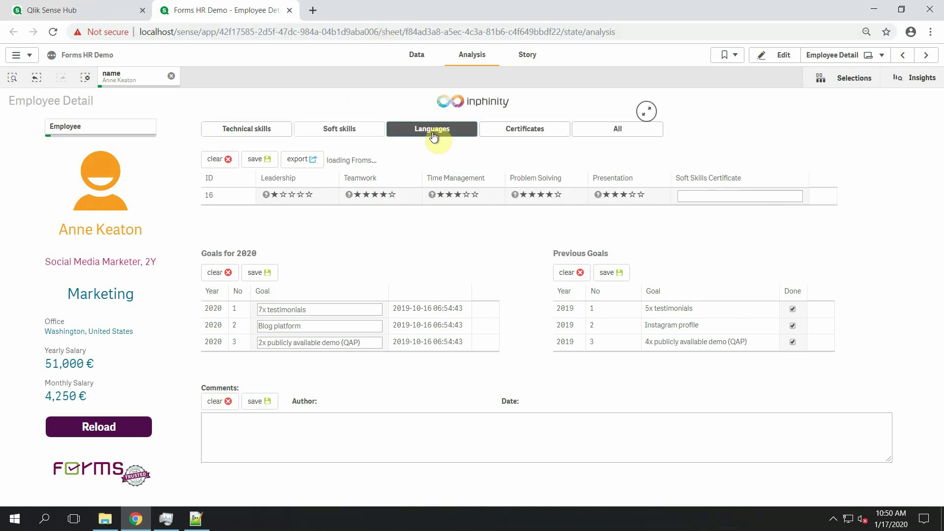
click(539, 132)
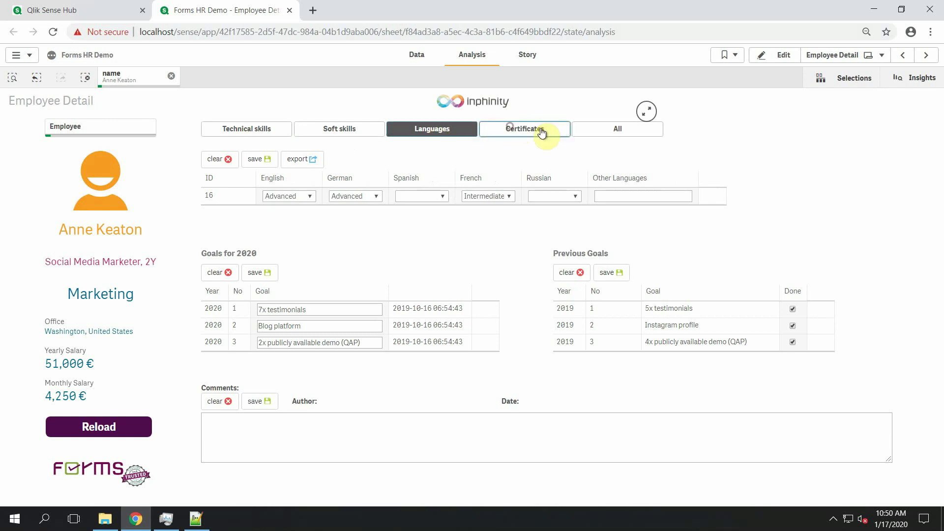
click(270, 136)
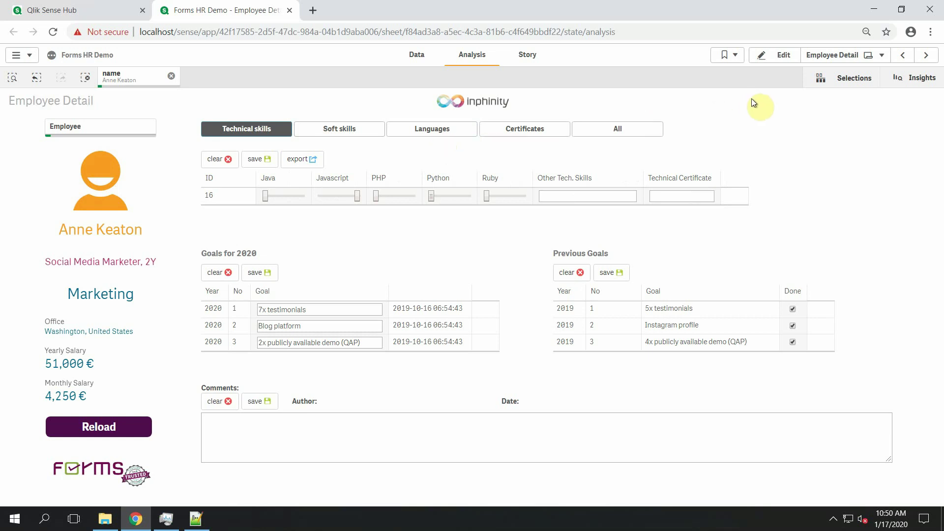
click(785, 58)
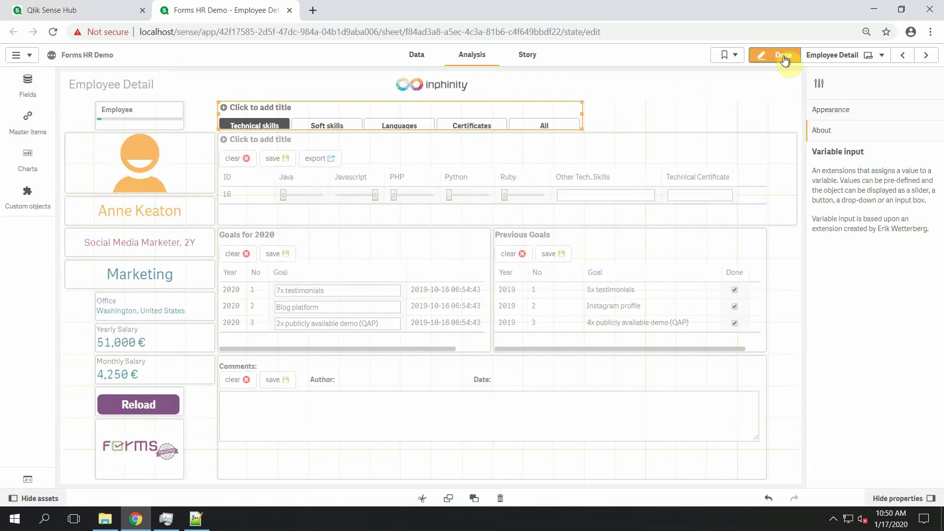
Step: Select the skills form and add a new field in its Form configuration
click(727, 213)
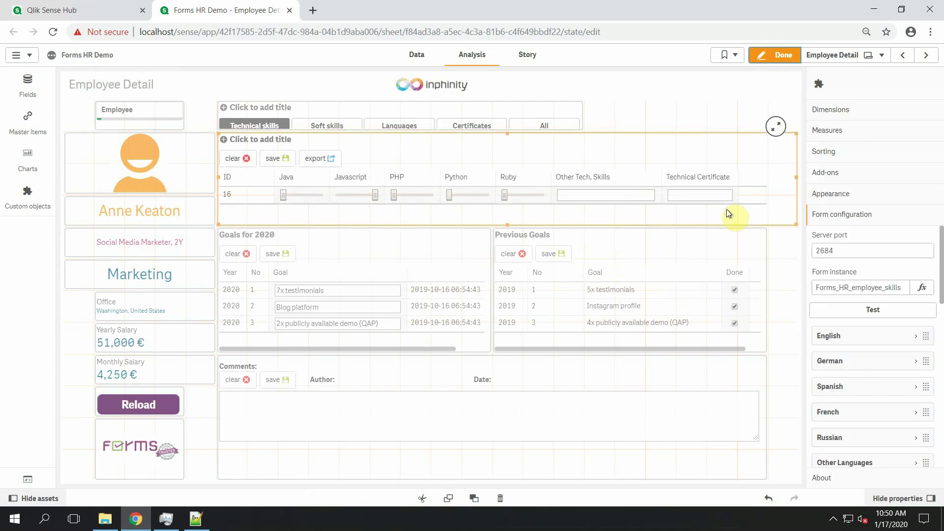
scroll(863, 315, down, 5)
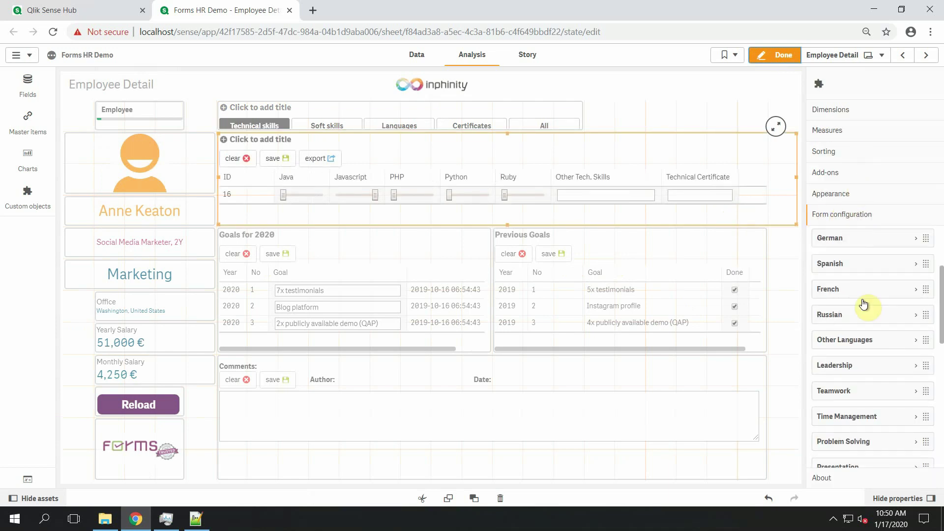
scroll(870, 406, down, 5)
click(876, 444)
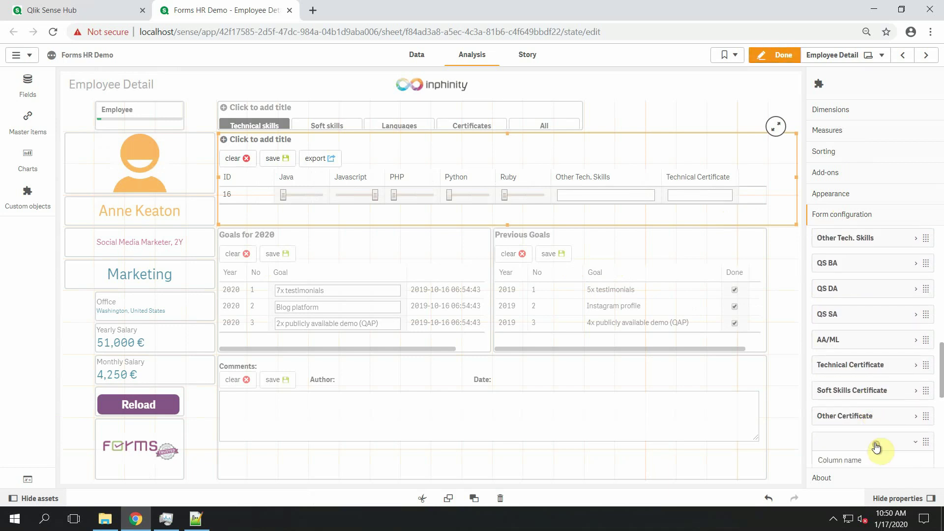
Step: Name the new column 'conference', label it 'Conference', and leave edit mode
click(851, 291)
text(c)
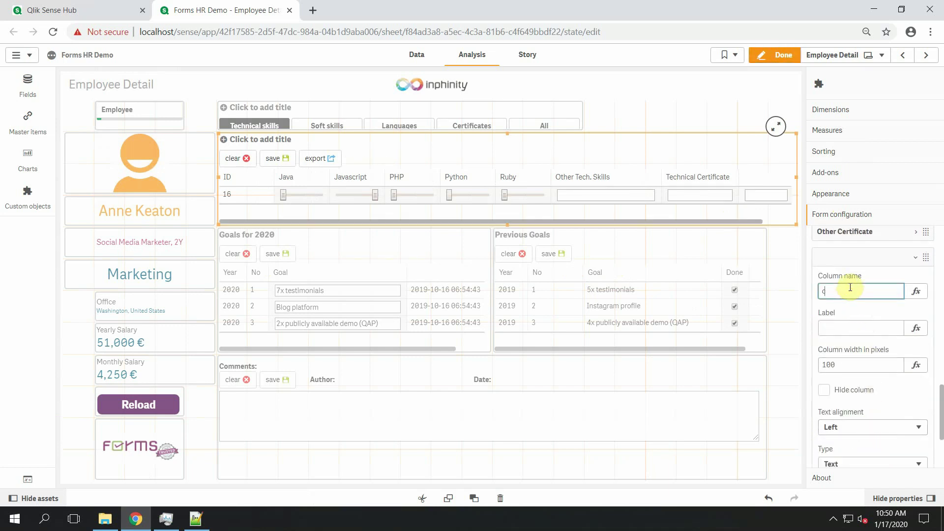
text(onference)
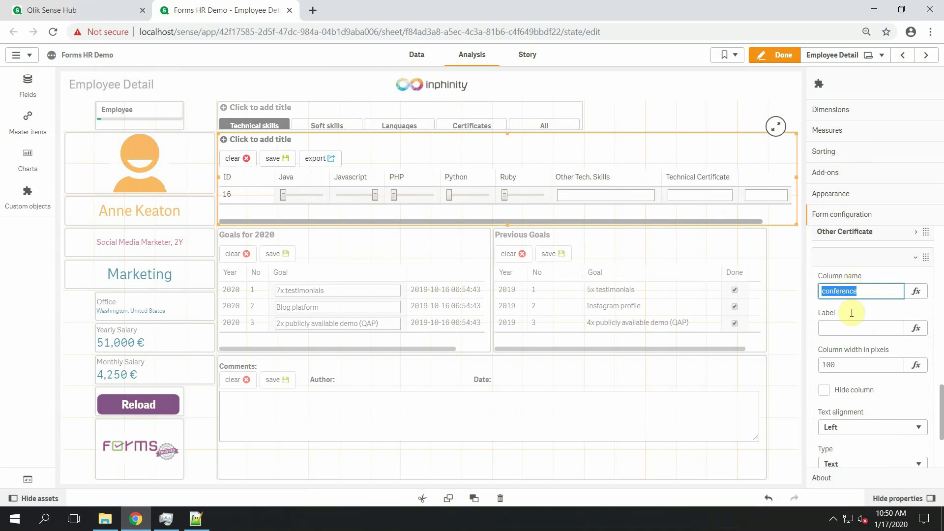
click(849, 327)
text(conference)
key(Home)
key(Delete)
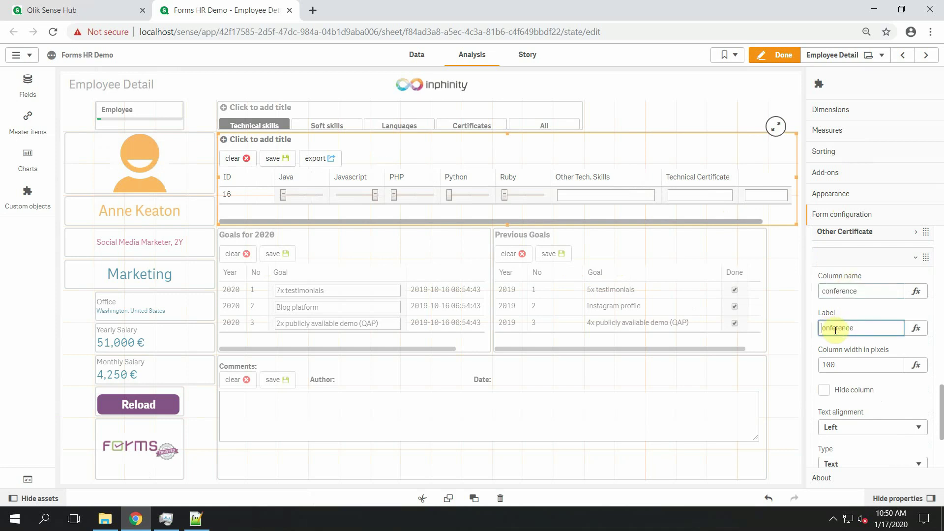
text(C)
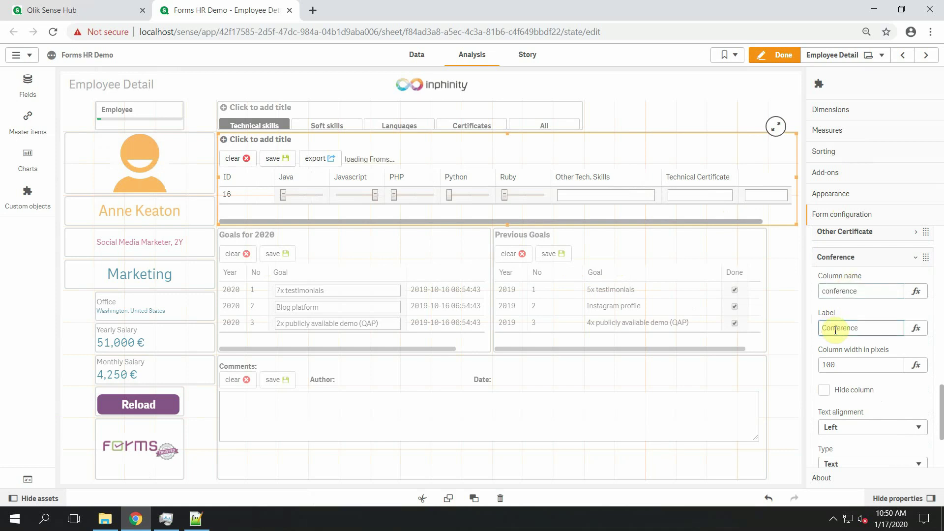
click(770, 57)
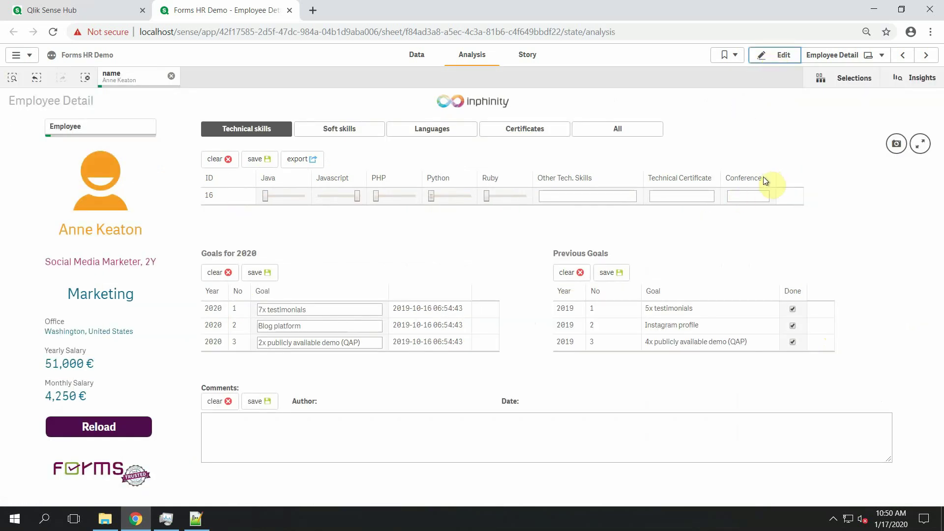
Step: Check the Soft skills and Technical skills tables for the new column, then return to edit mode
click(347, 128)
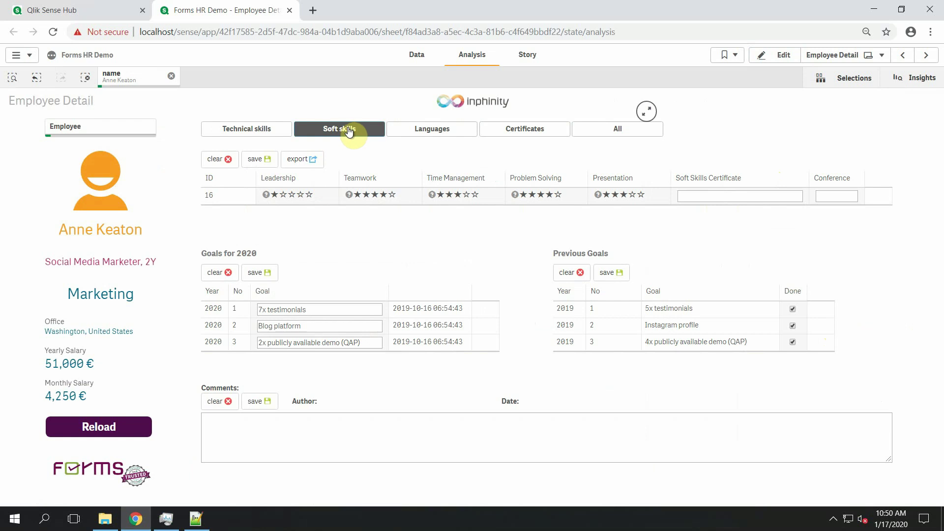
click(265, 134)
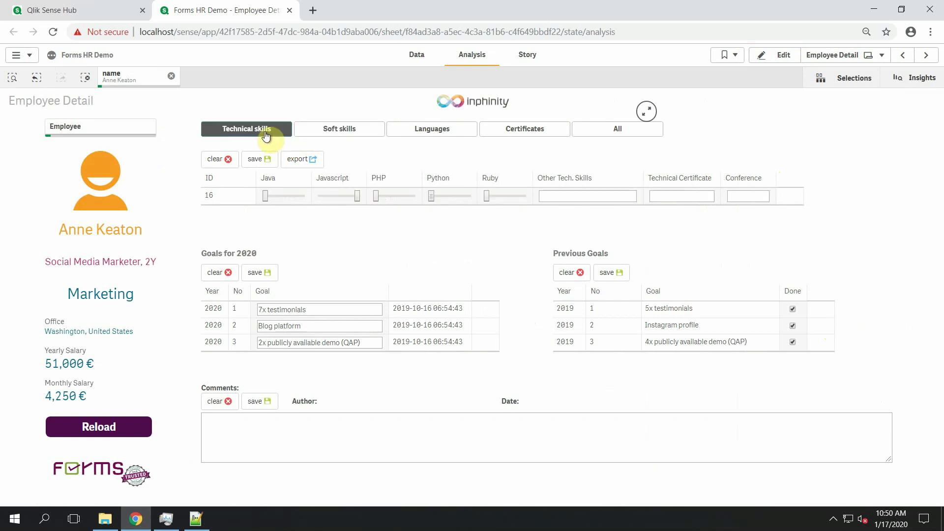
click(769, 54)
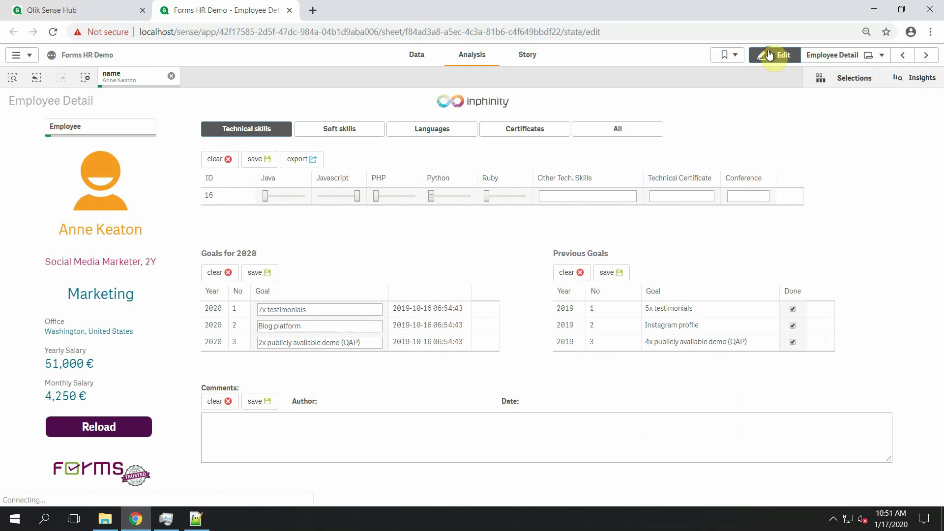
Step: Open the expression editor for the Conference column's 100-pixel width
click(739, 143)
scroll(885, 378, down, 3)
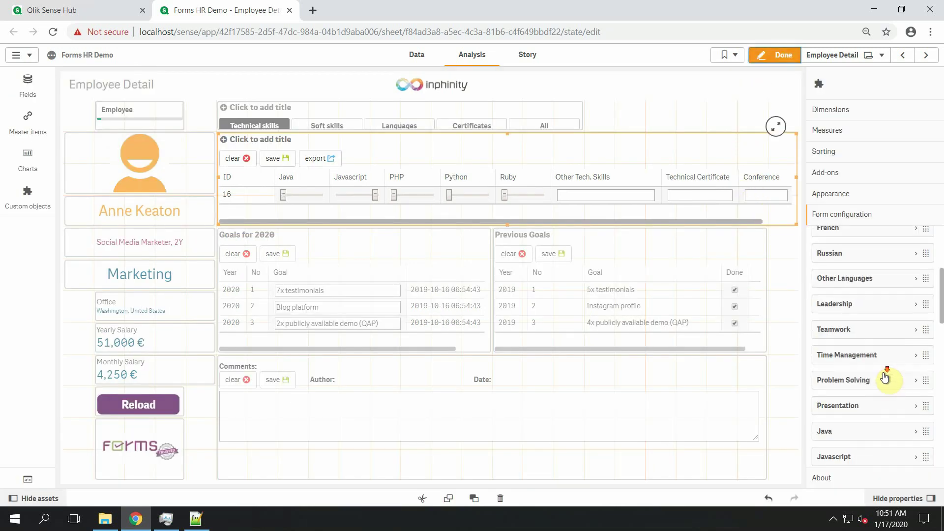
scroll(885, 377, down, 5)
click(886, 376)
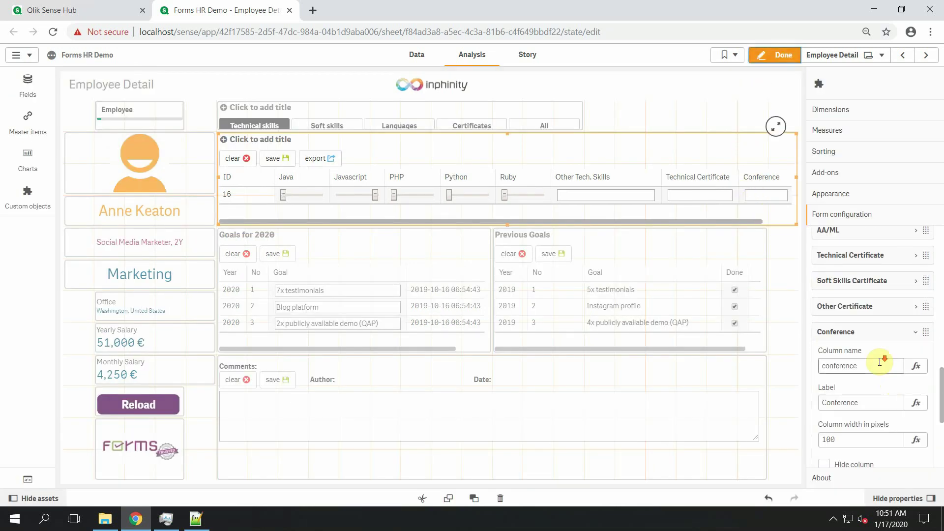
scroll(881, 362, down, 2)
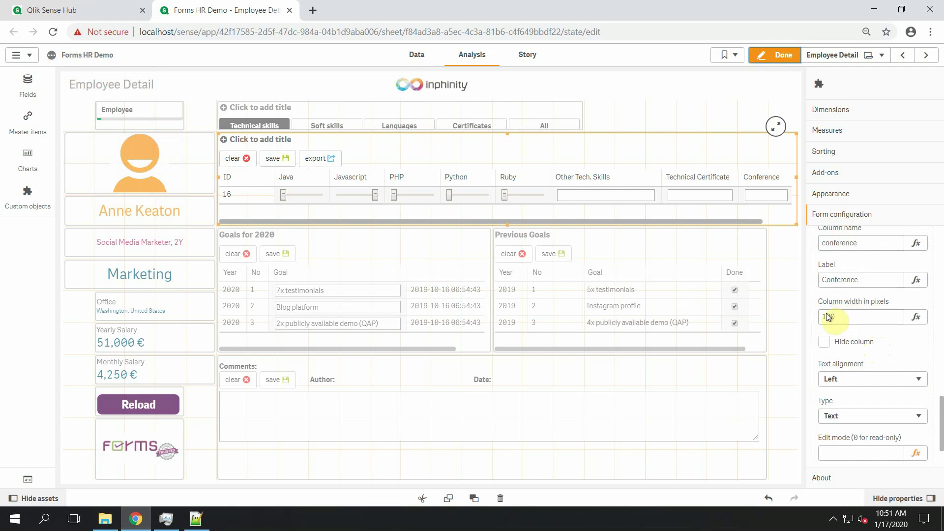
click(855, 315)
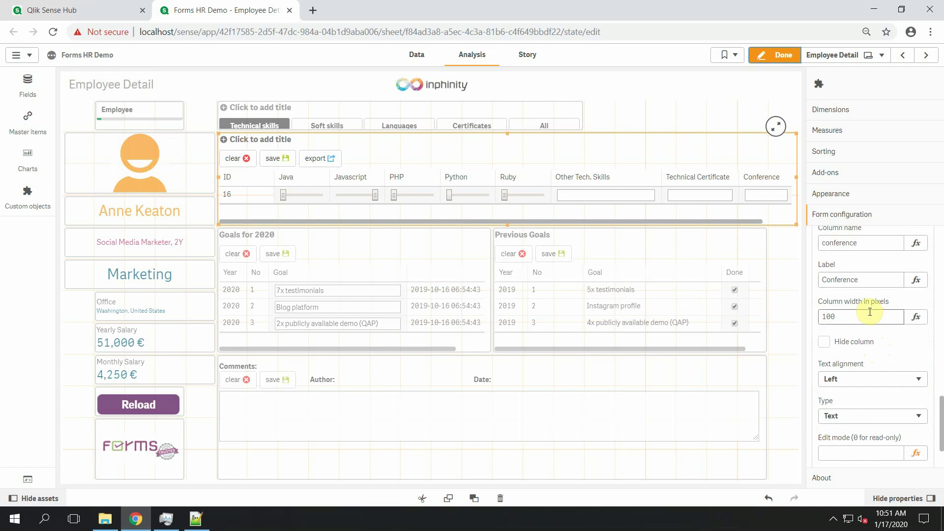
click(917, 316)
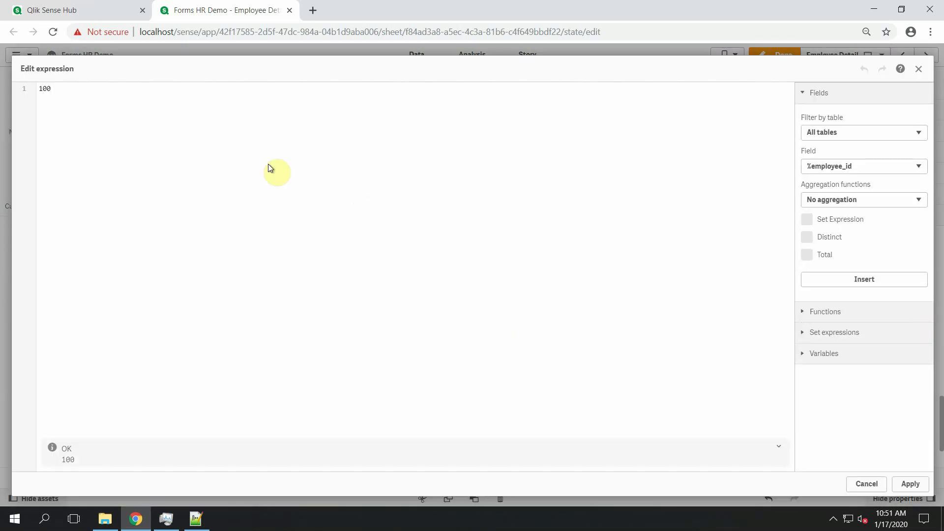
Step: Cancel the expression editor, keeping the Conference column width at 100 pixels
click(864, 485)
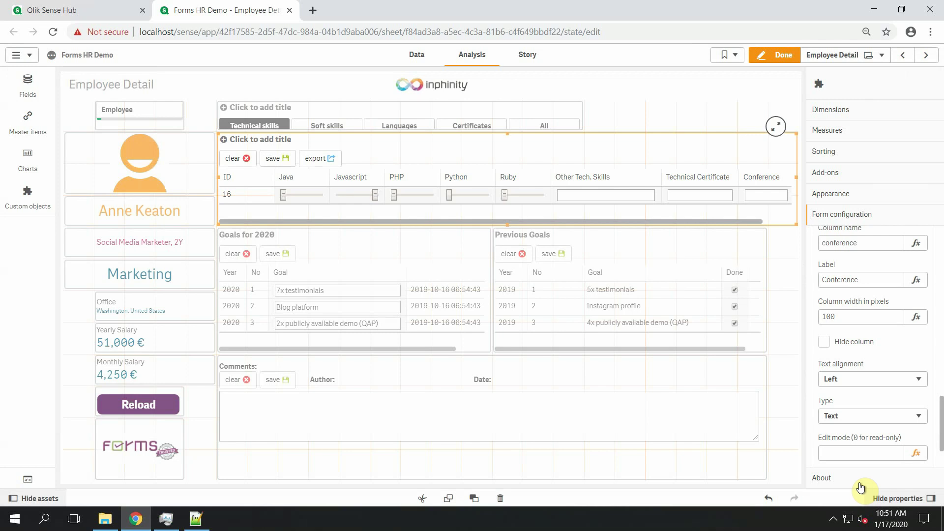
Step: Add a tab-selector alternative with value 99 labelled 'Conference', placed before All
click(501, 109)
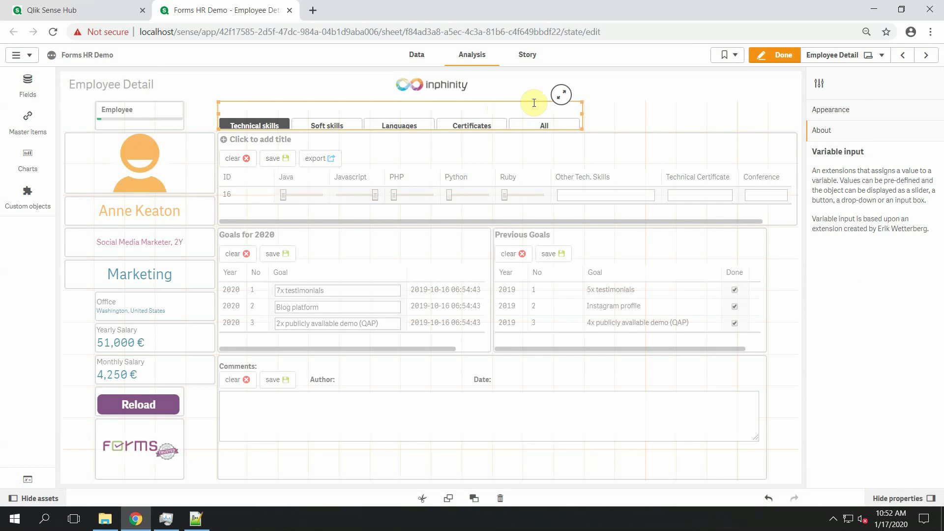
click(870, 114)
click(864, 153)
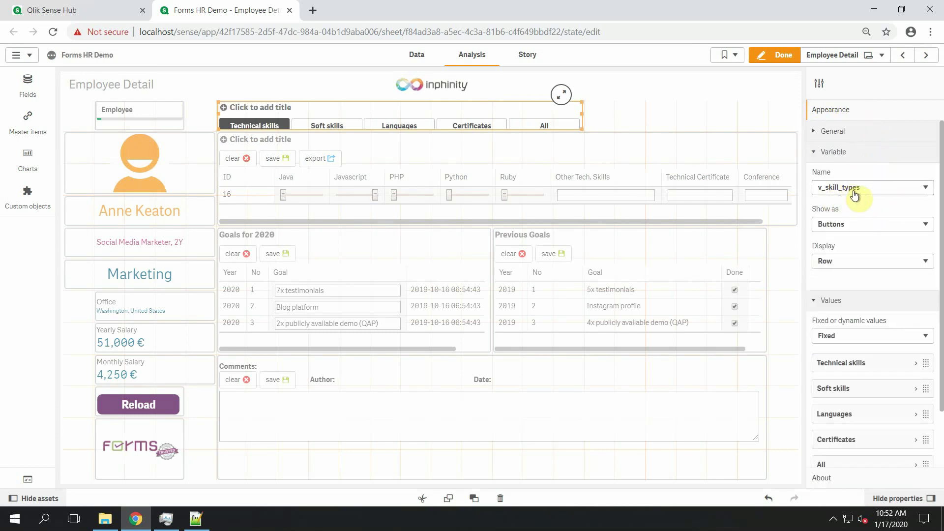
scroll(868, 238, down, 2)
scroll(871, 261, up, 2)
scroll(861, 344, down, 2)
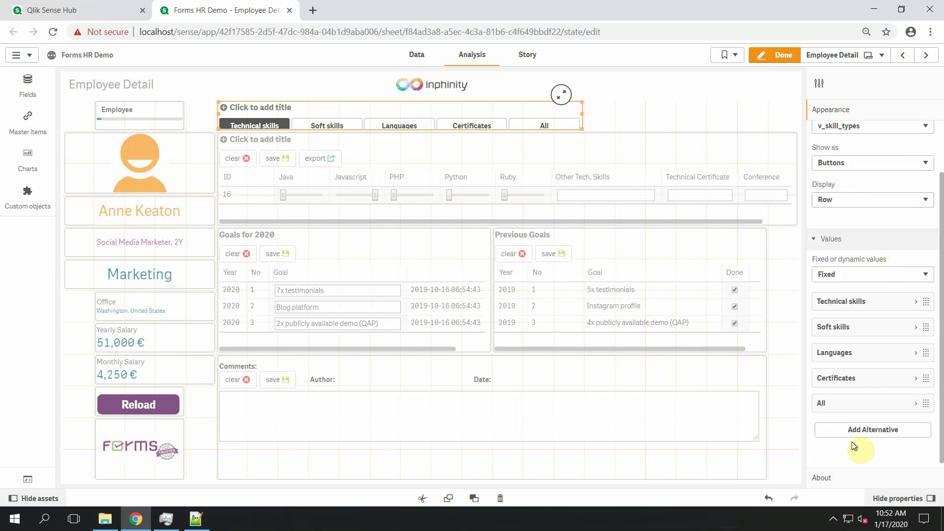
click(859, 429)
click(833, 340)
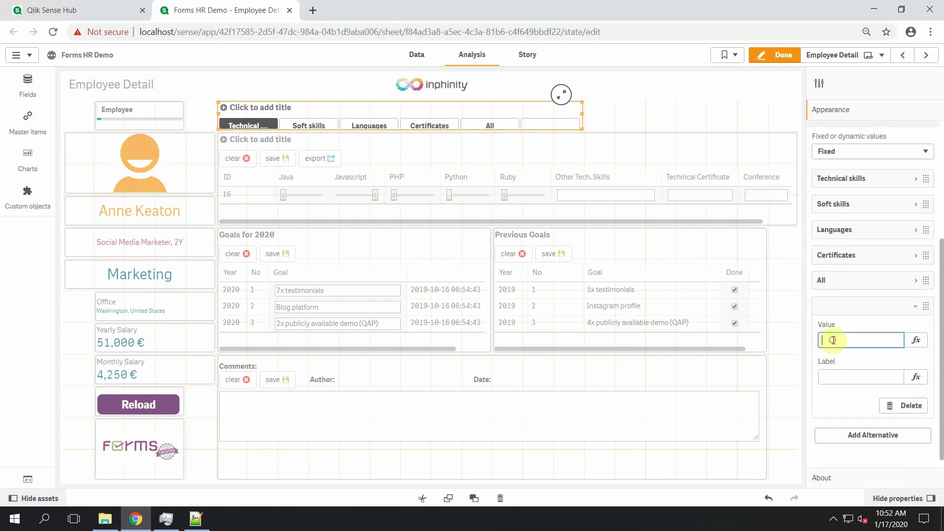
text(99)
click(844, 378)
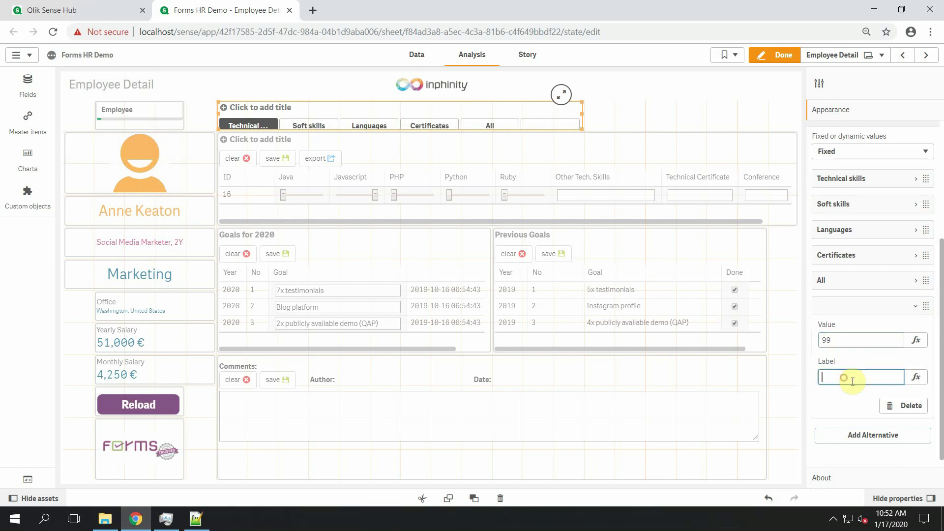
text(Conference)
click(851, 306)
drag(848, 402, 858, 383)
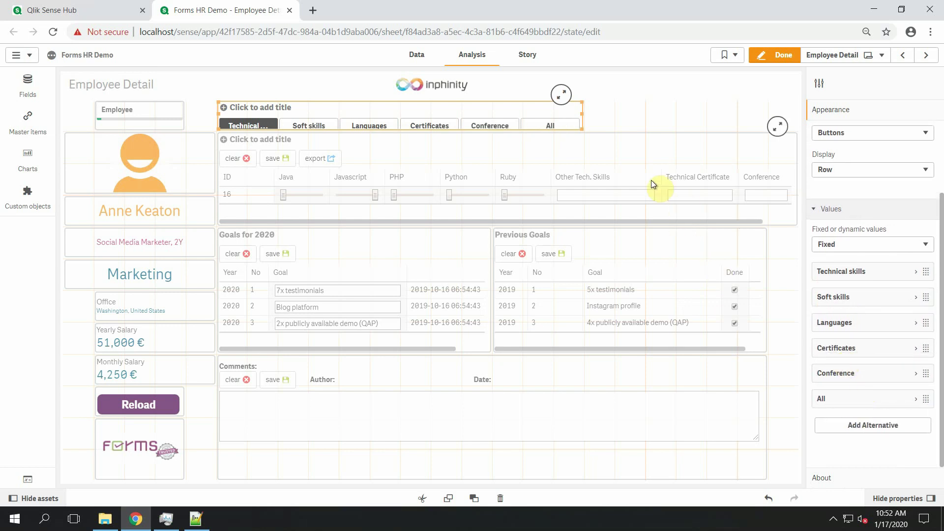
Step: Copy the Other Certificate width expression and open the Conference column width expression editor
click(633, 148)
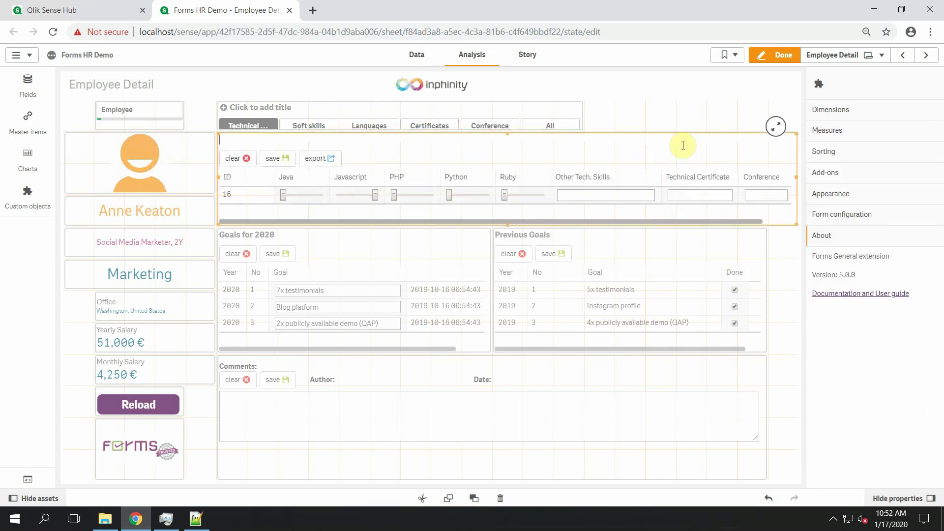
click(842, 220)
scroll(881, 300, down, 10)
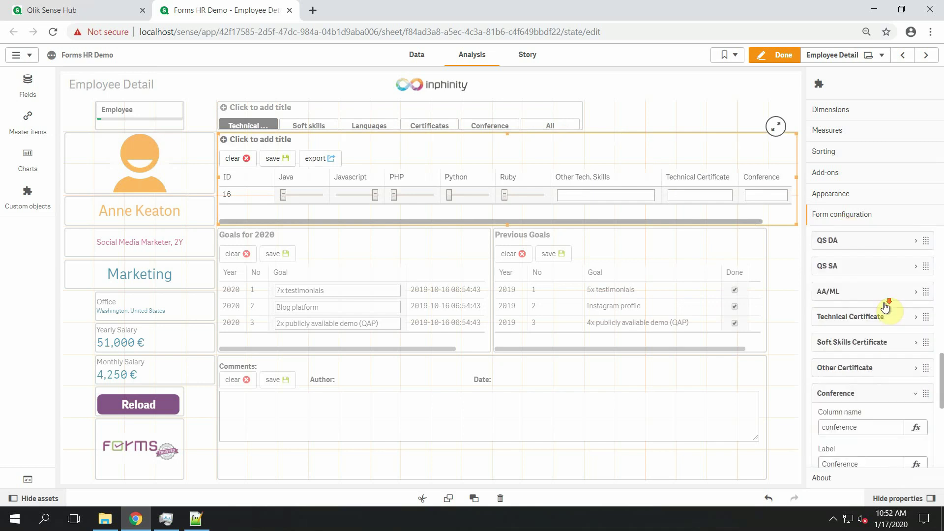
click(887, 306)
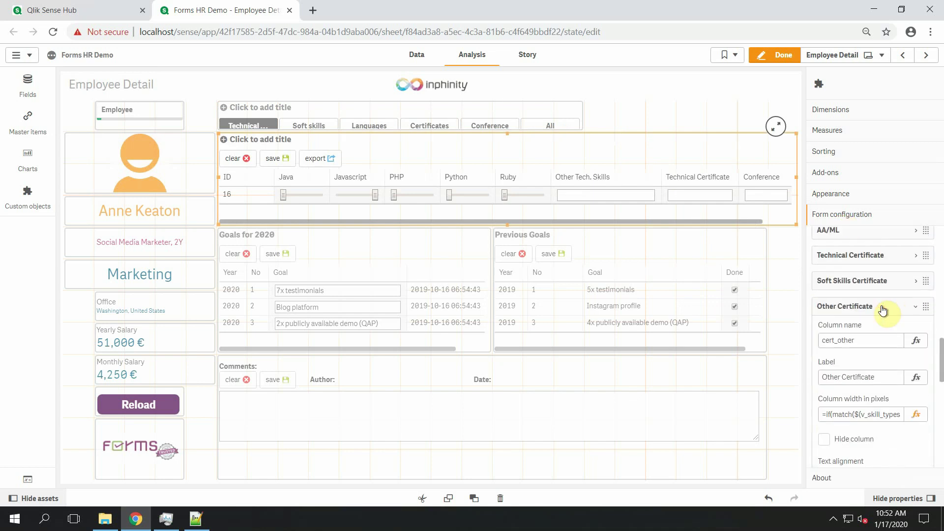
click(865, 400)
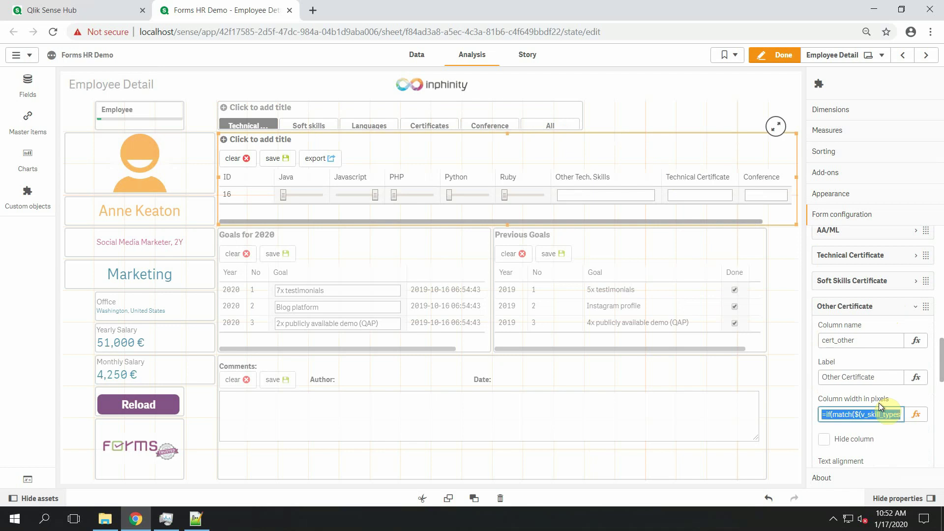
click(879, 309)
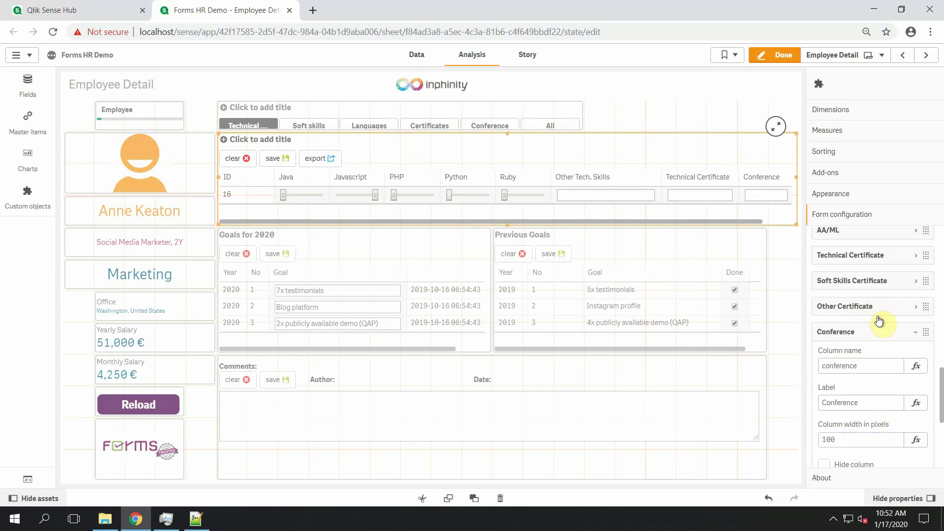
click(915, 439)
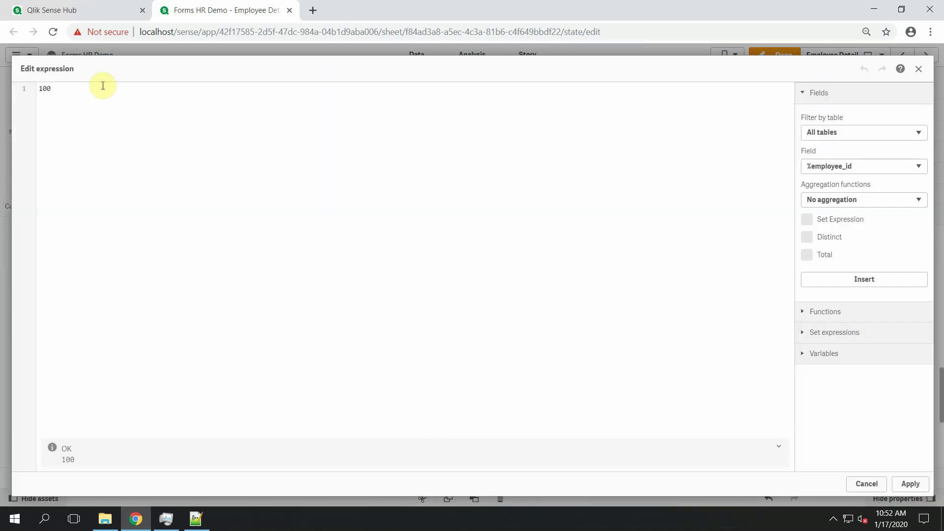
Step: Set the Conference width to =if(match($(v_skill_types),0,99),140,0) by pasting and changing 4 to 99
text(=if(match($(v_skill_types),0,4),140,0))
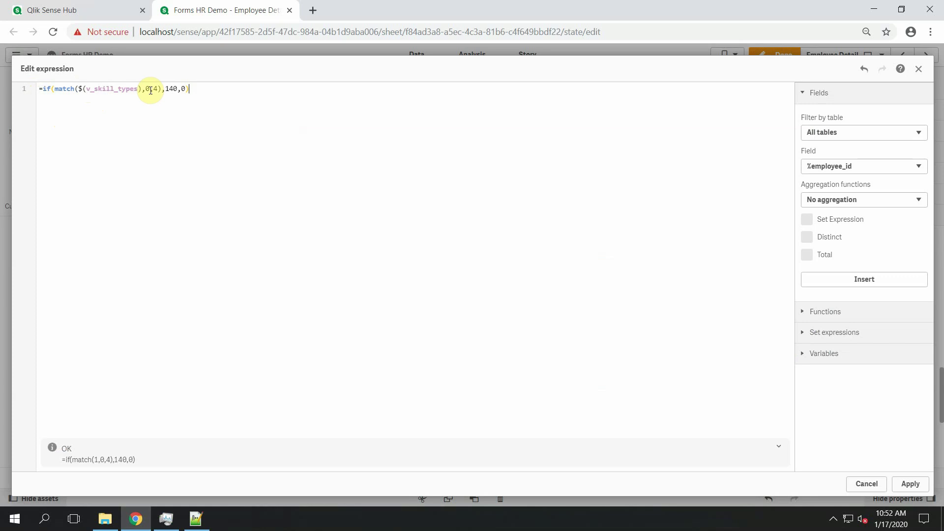
click(176, 92)
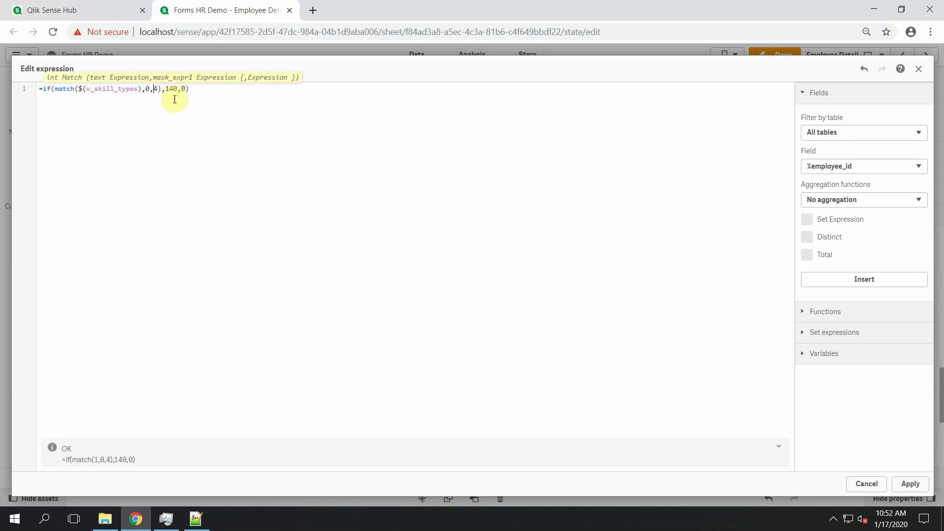
key(BackSpace)
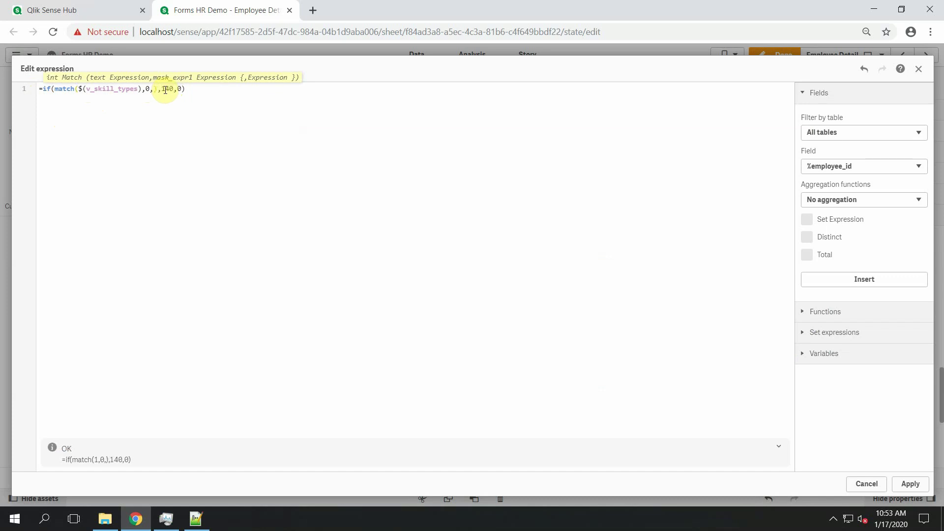
text(99)
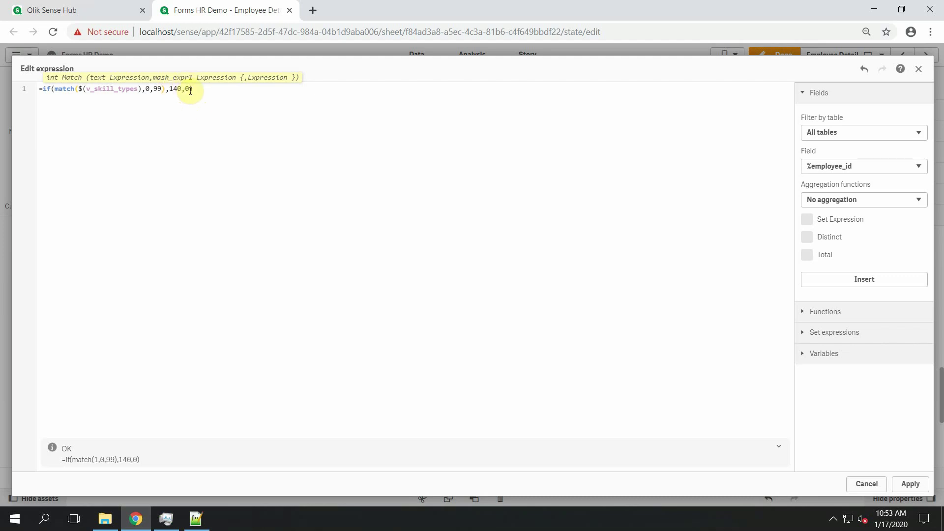
click(911, 484)
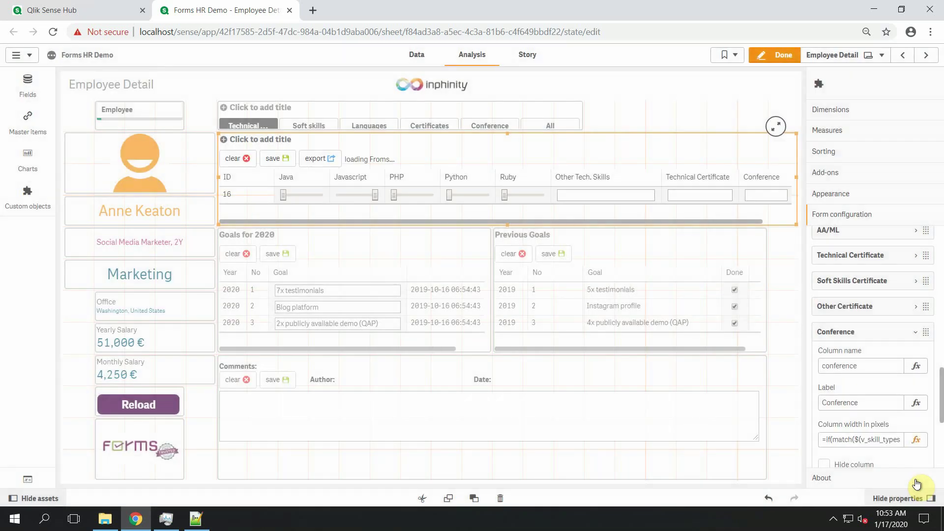
Step: Exit edit mode, save 'Qlik World!' as the employee's conference, then return to Technical skills
click(777, 54)
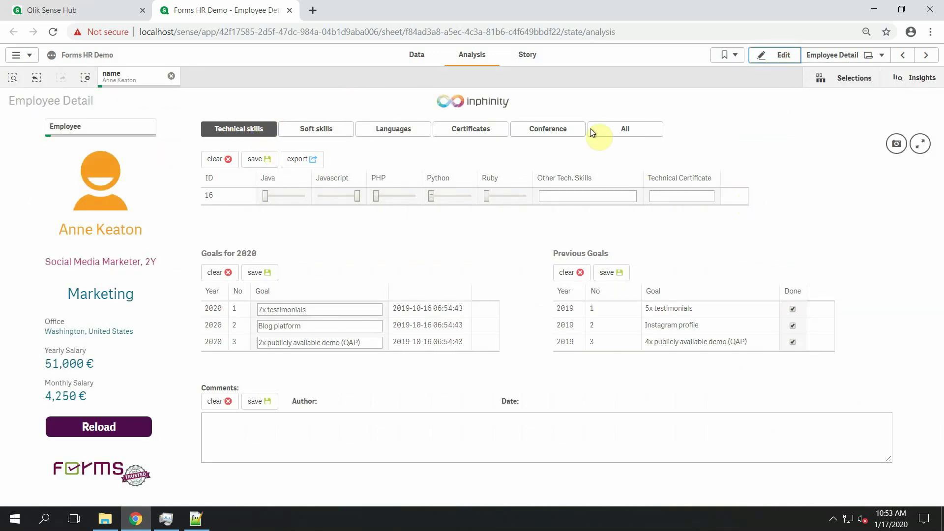
click(552, 129)
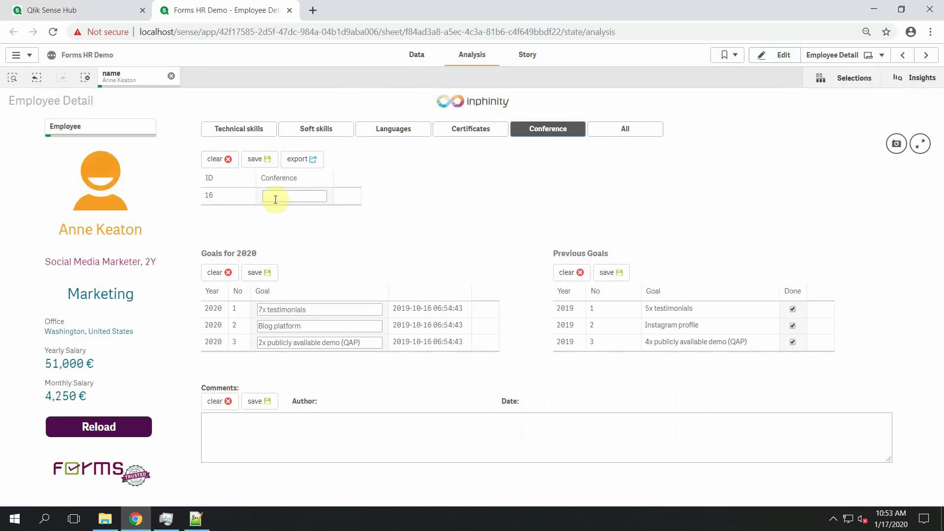
click(274, 196)
text(Qlik World!)
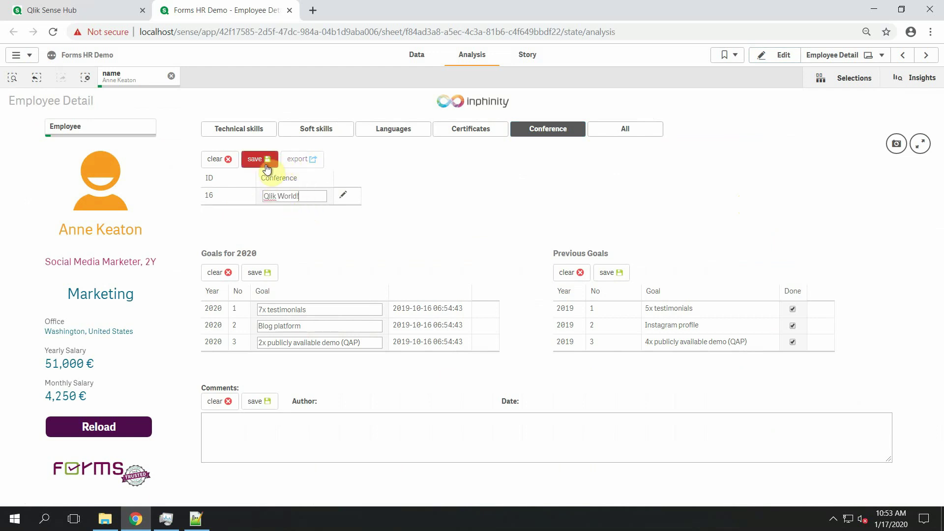
click(261, 164)
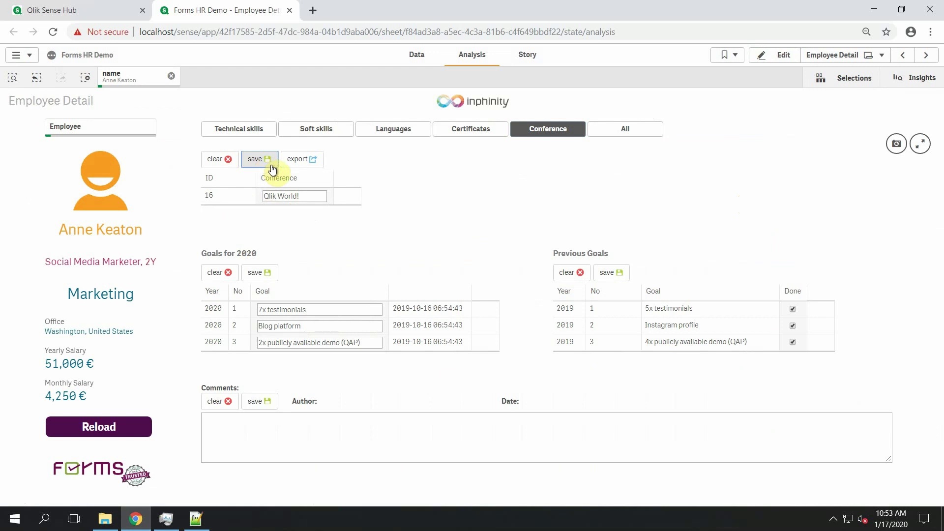
click(259, 129)
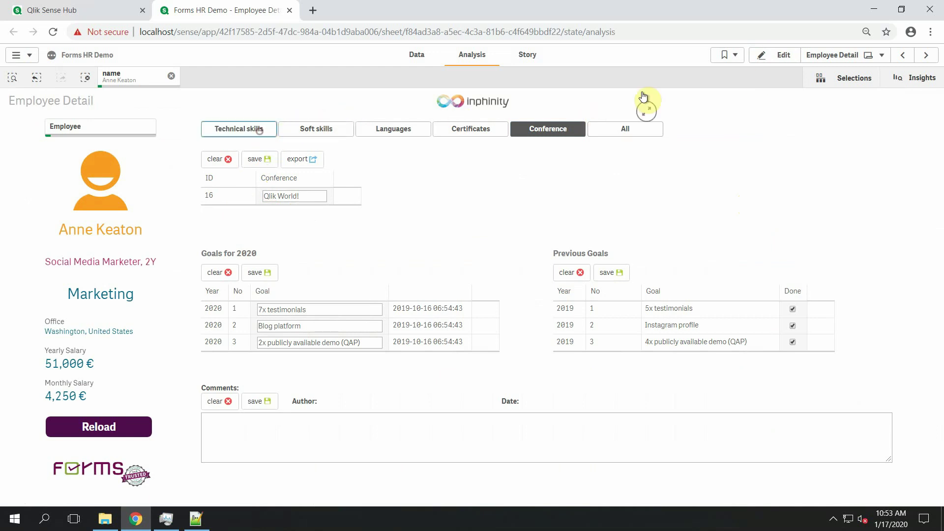
Step: Re-enter edit mode, review the ID dimension, and open the Employee measure's width expression
click(781, 56)
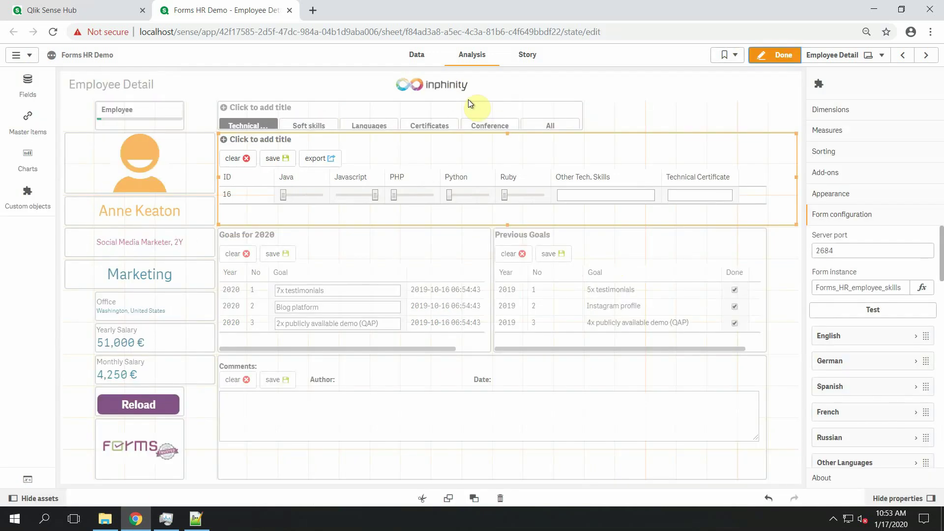
click(844, 116)
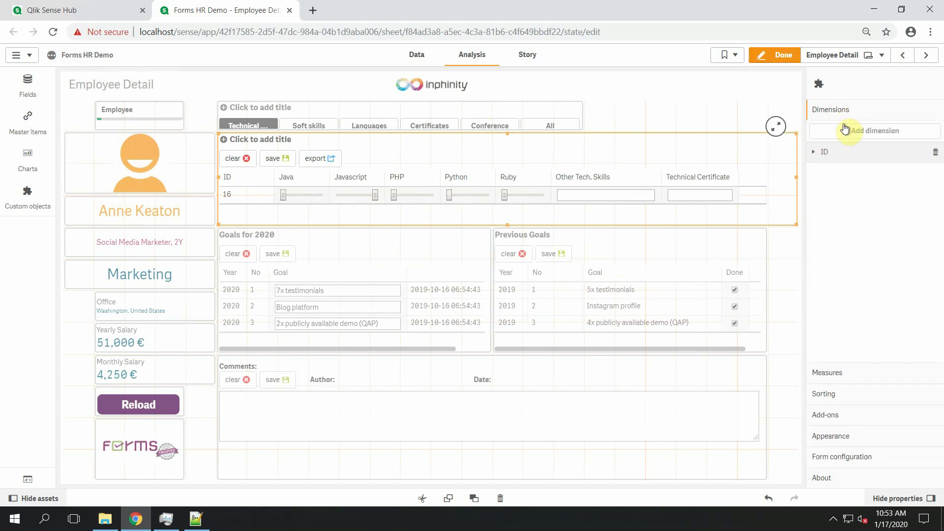
click(836, 156)
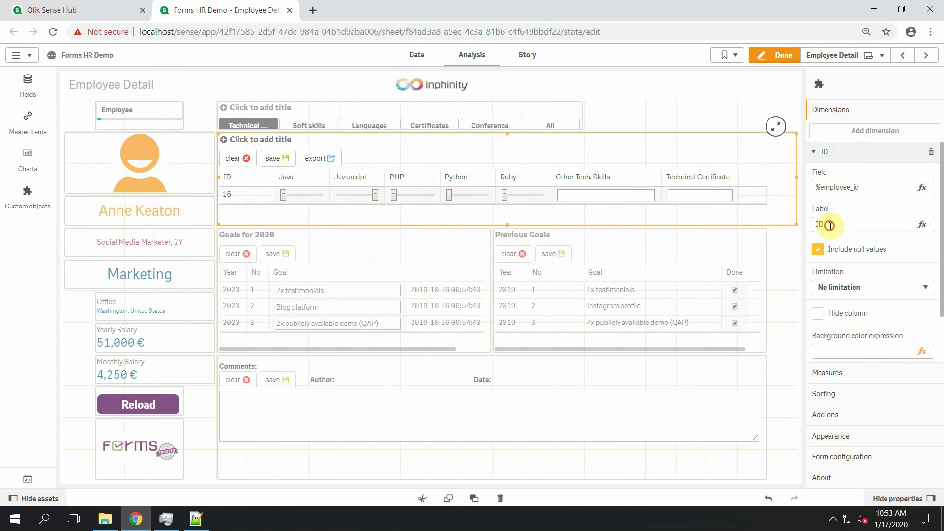
click(865, 224)
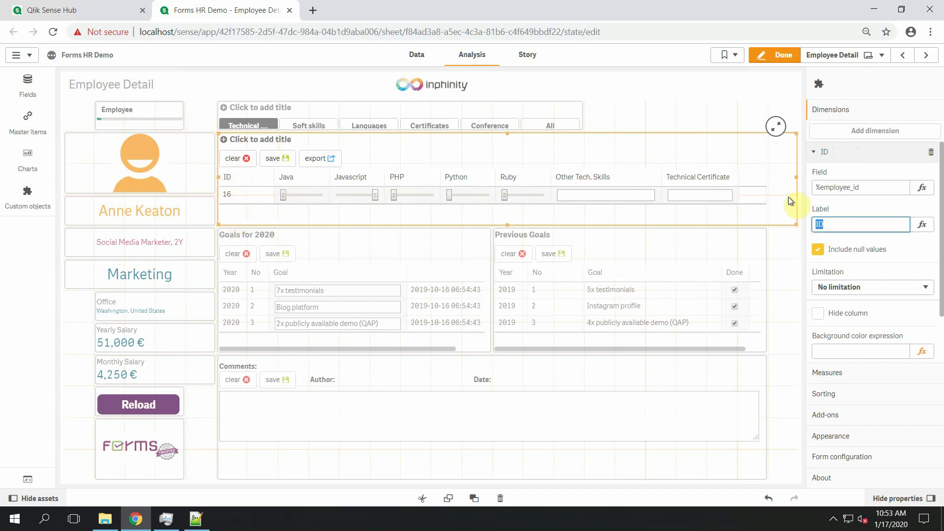
click(847, 153)
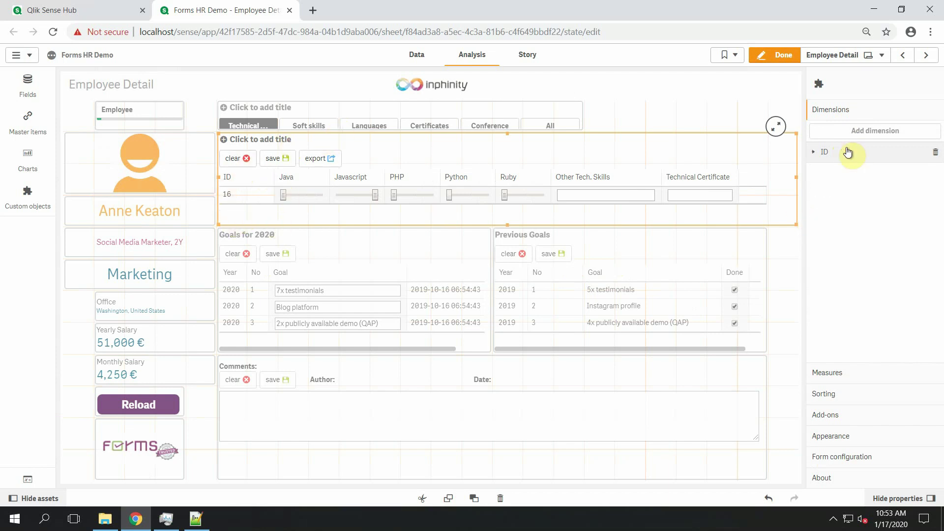
click(855, 374)
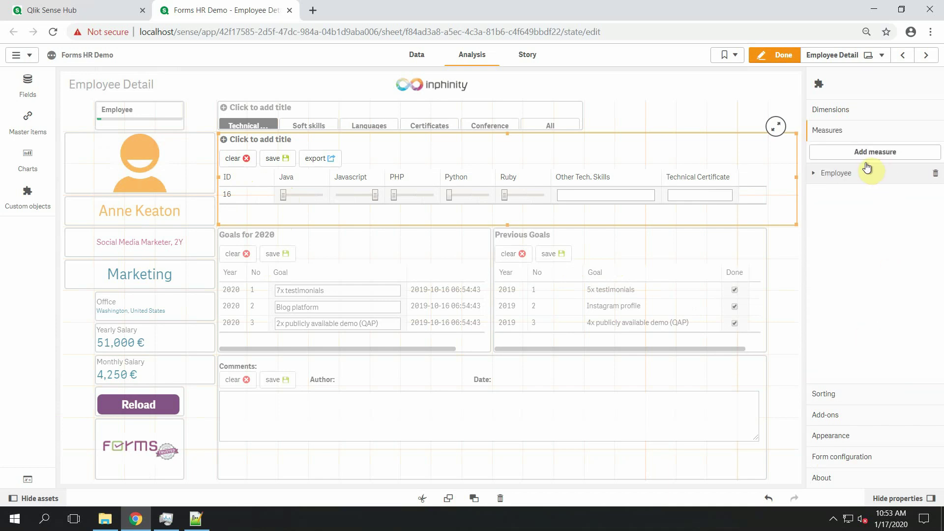
click(844, 173)
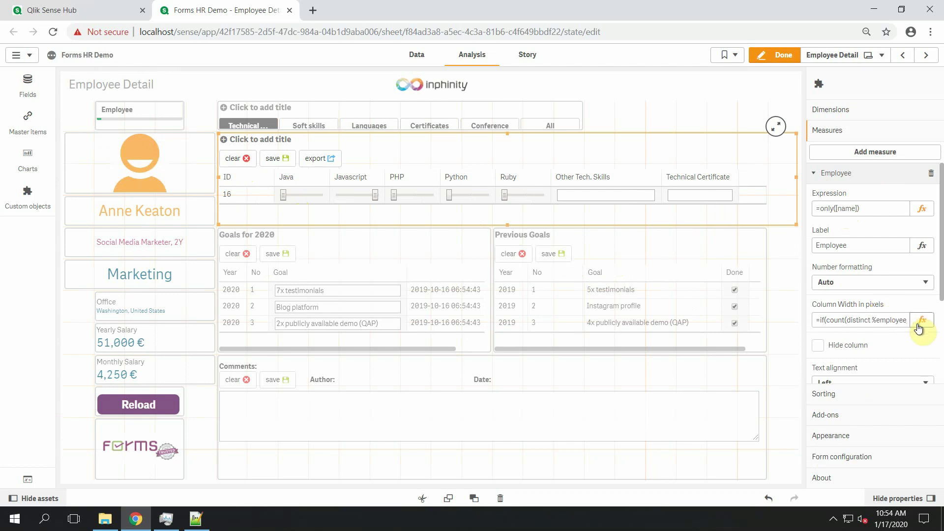
click(922, 319)
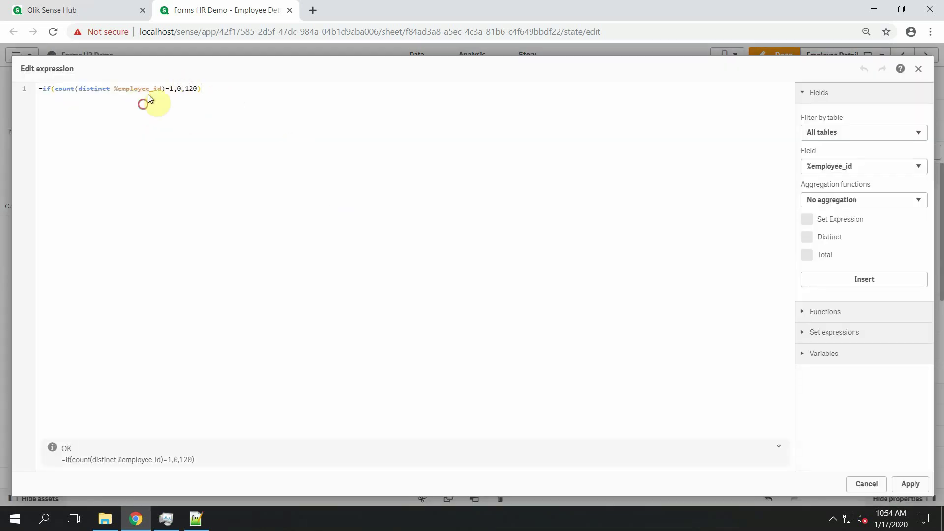
Step: Highlight the count(distinct %employee_id) part, then apply the Employee width expression unchanged
click(165, 88)
drag(147, 87, 88, 88)
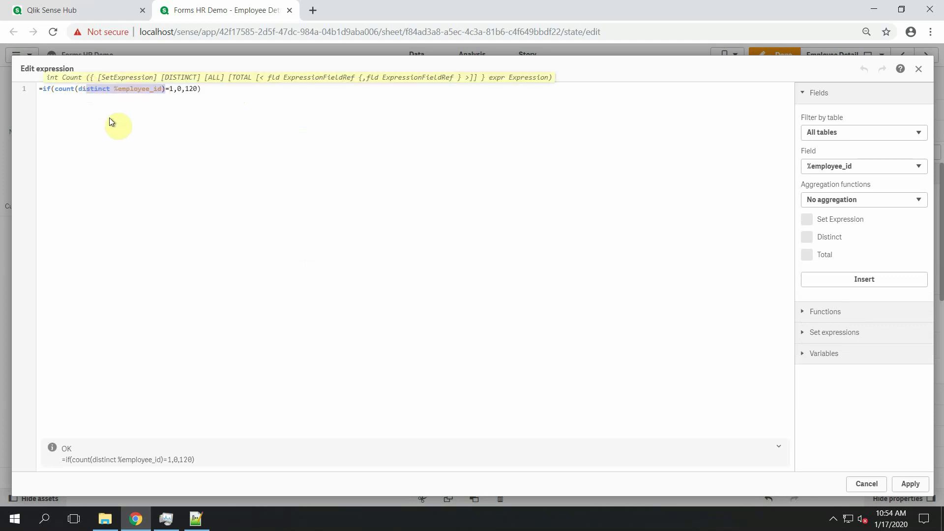
click(922, 488)
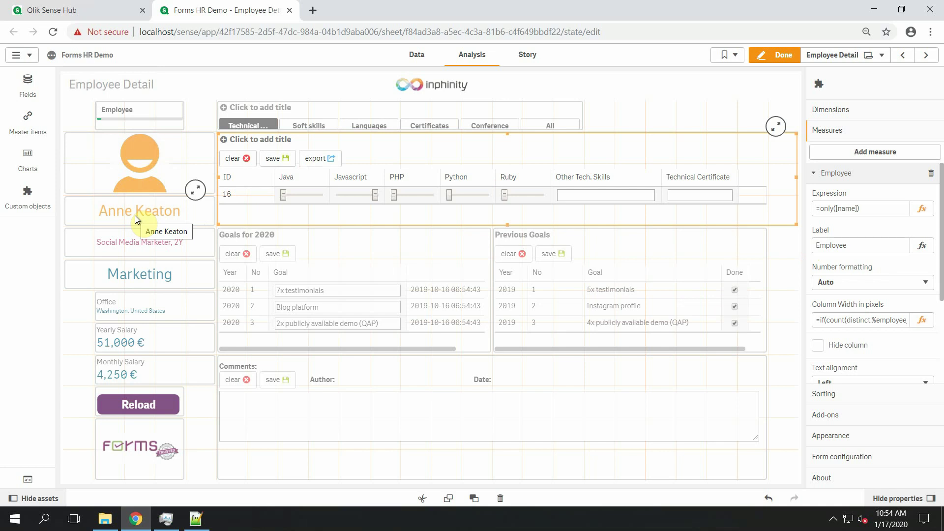
Step: Exit edit mode, clear the employee selection, and view the skills table full screen with its Employee column
click(778, 55)
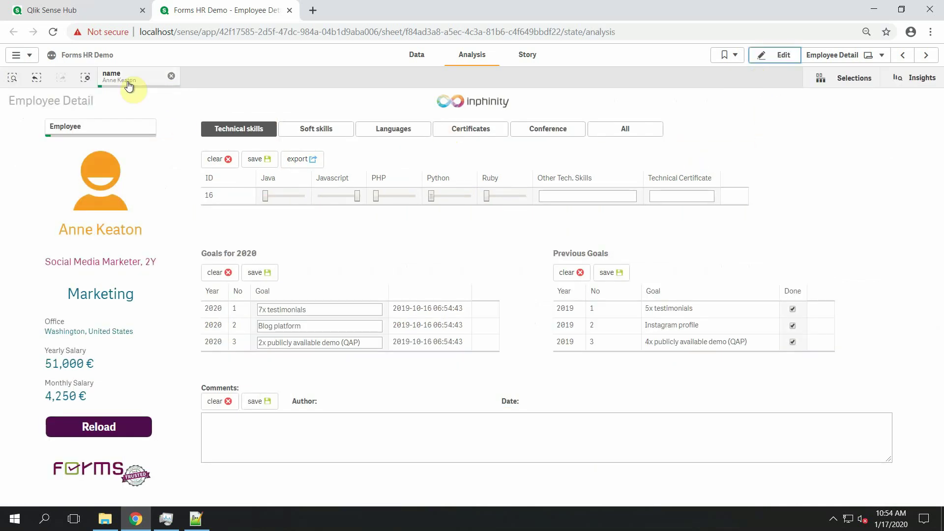
click(84, 78)
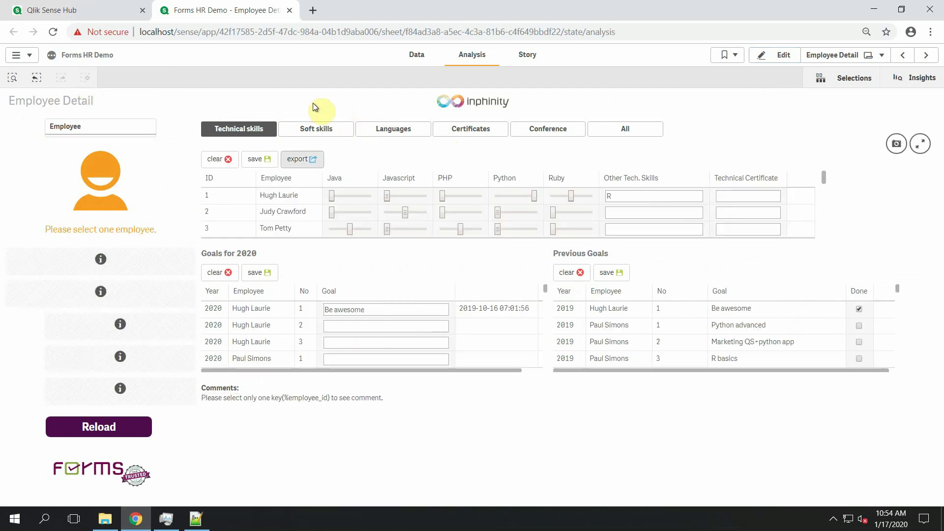
click(923, 147)
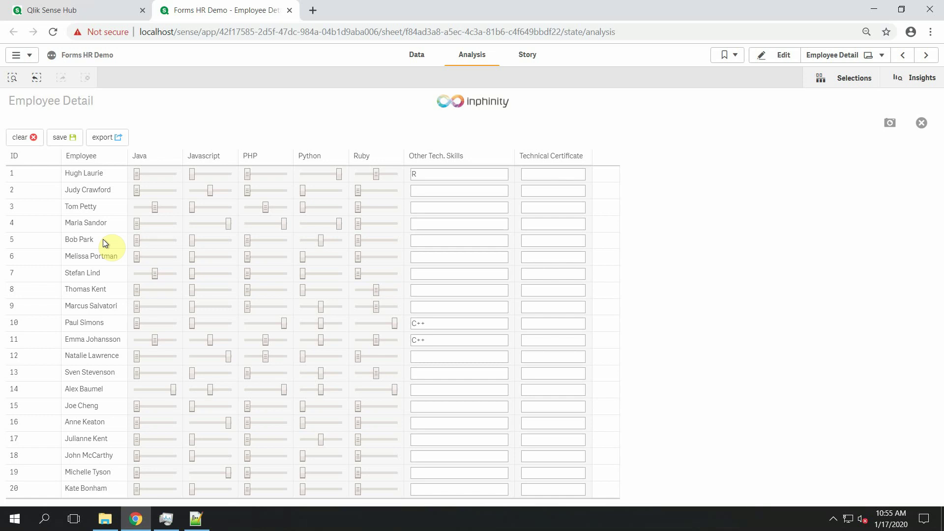
click(927, 128)
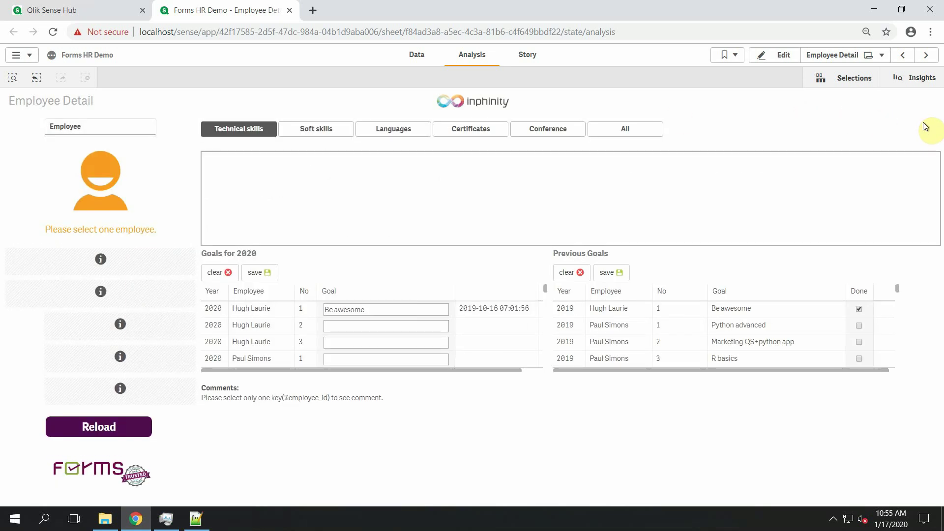